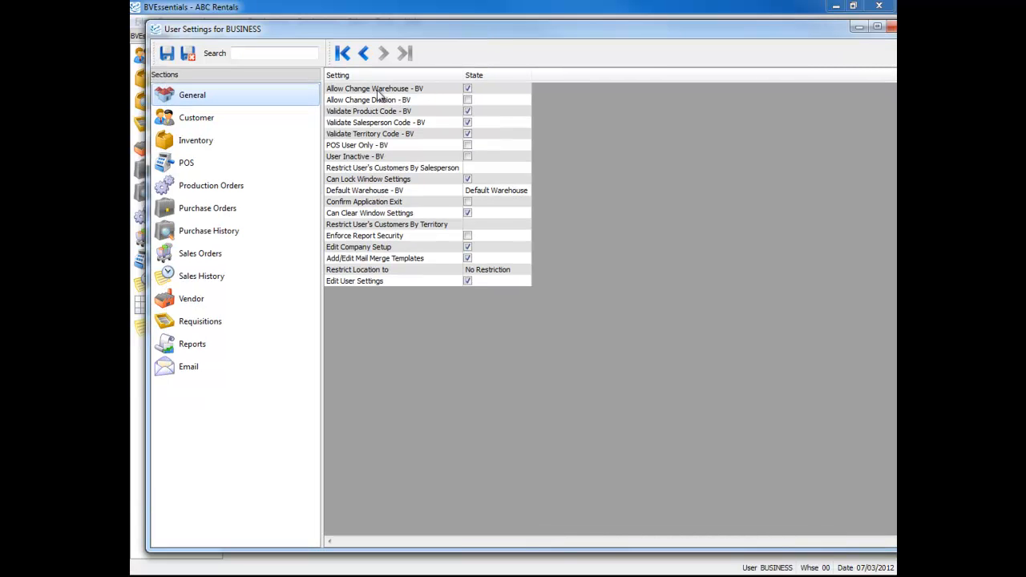
Step: Review the General user settings from Allow Change Warehouse through the code validation options to User Inactive
{"action": "left_click", "coordinate": [423, 96]}
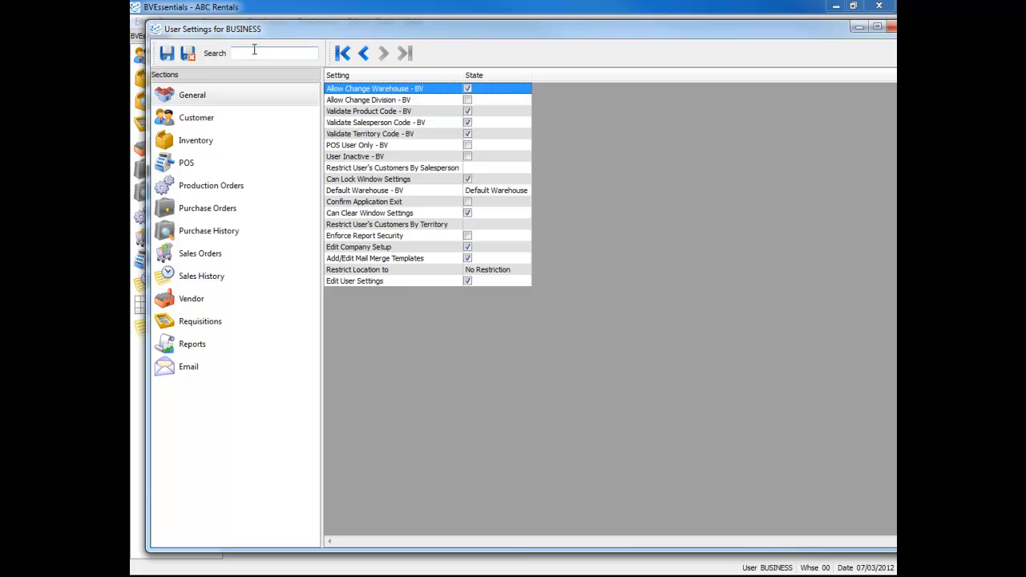
{"action": "left_click", "coordinate": [382, 104]}
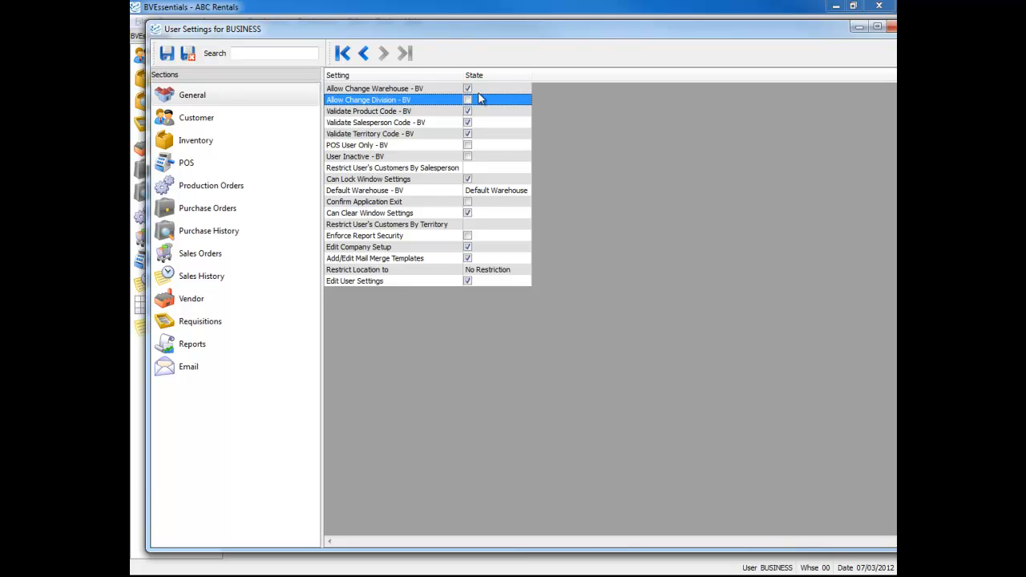
{"action": "left_click", "coordinate": [401, 112]}
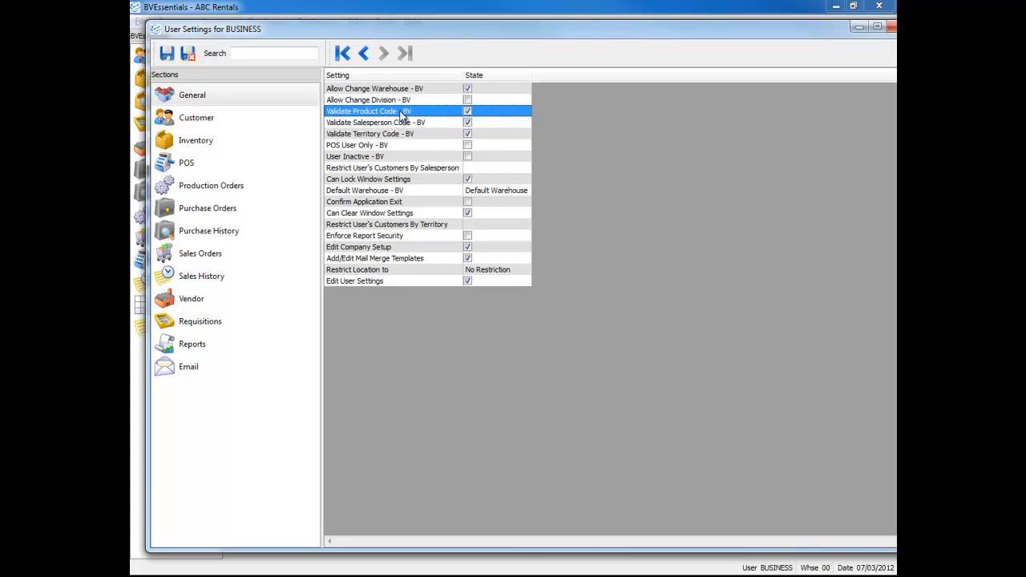
{"action": "left_click", "coordinate": [407, 124]}
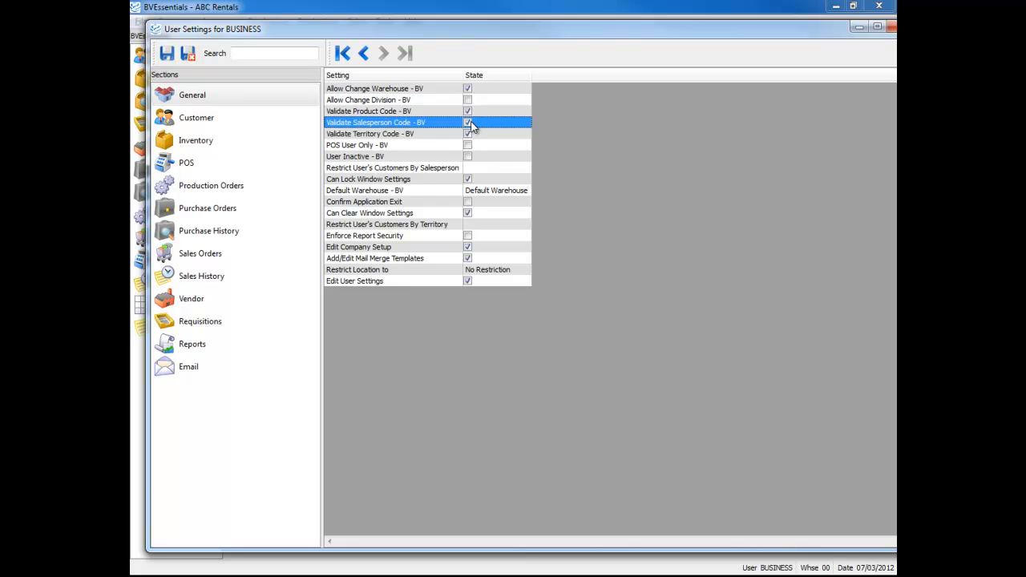
{"action": "left_click", "coordinate": [398, 134]}
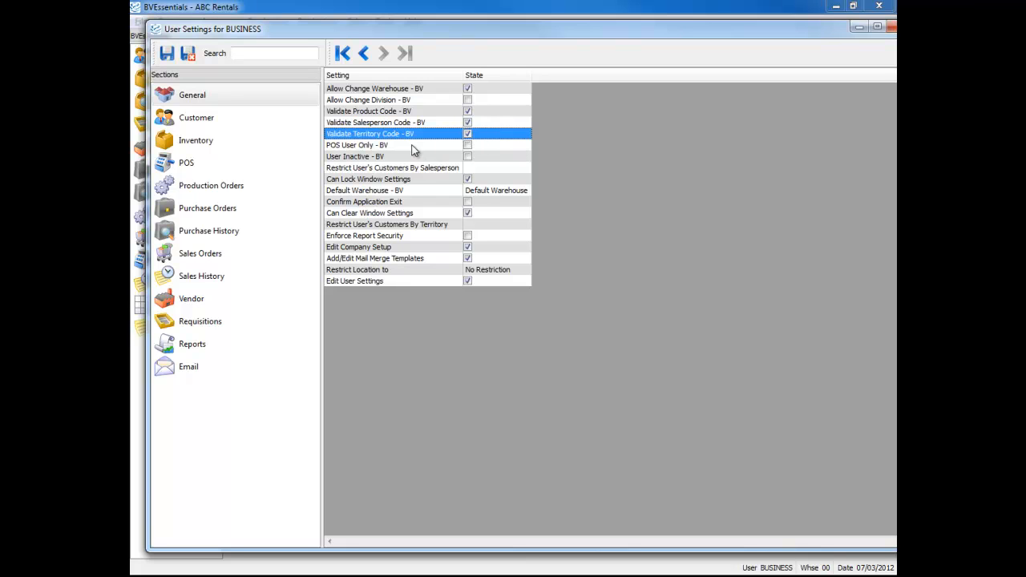
{"action": "left_click", "coordinate": [413, 147]}
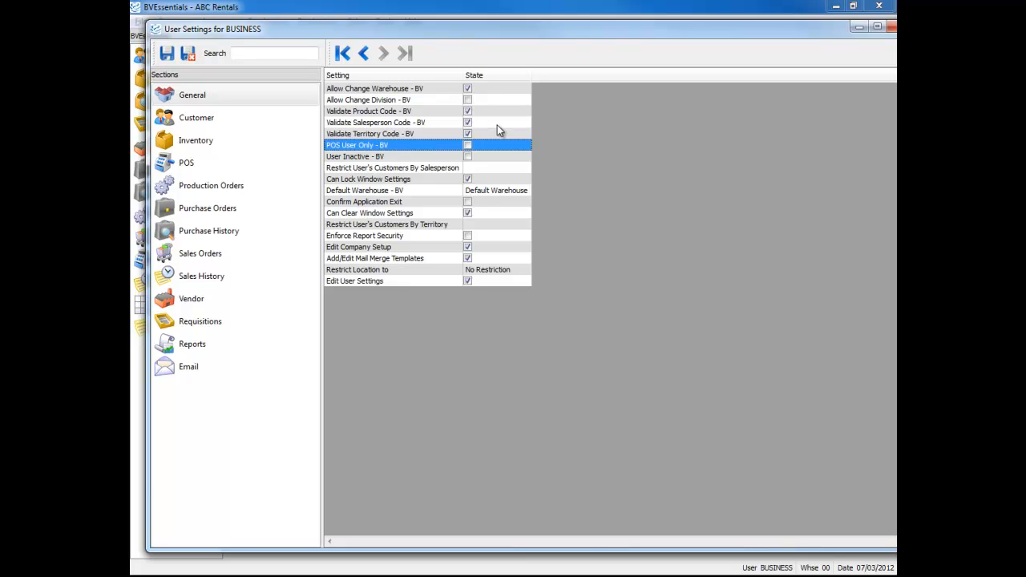
{"action": "left_click", "coordinate": [407, 157]}
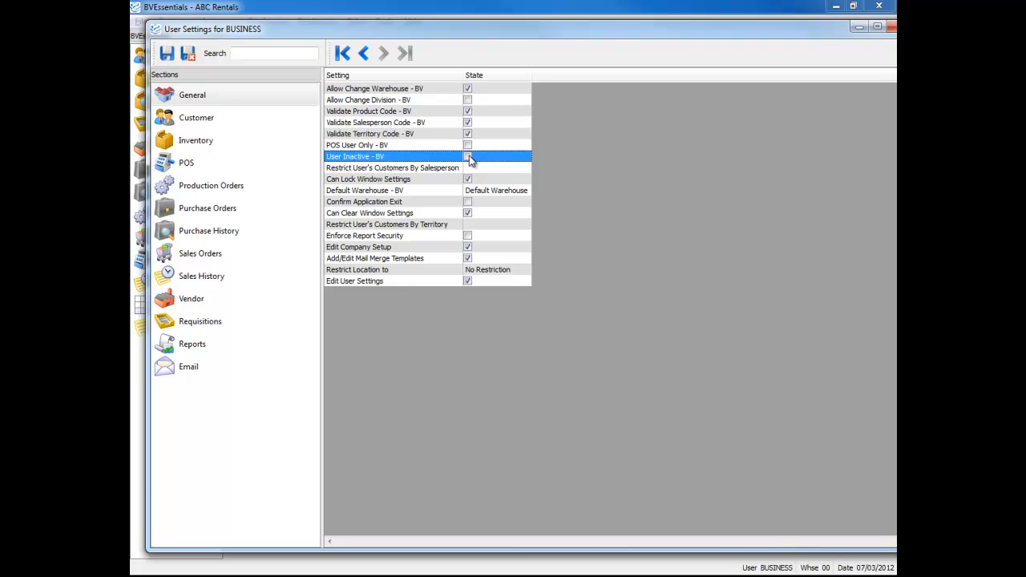
Step: Set Restrict User's Customers By Salesperson to the first salesperson in the lookup list
{"action": "left_click", "coordinate": [396, 168]}
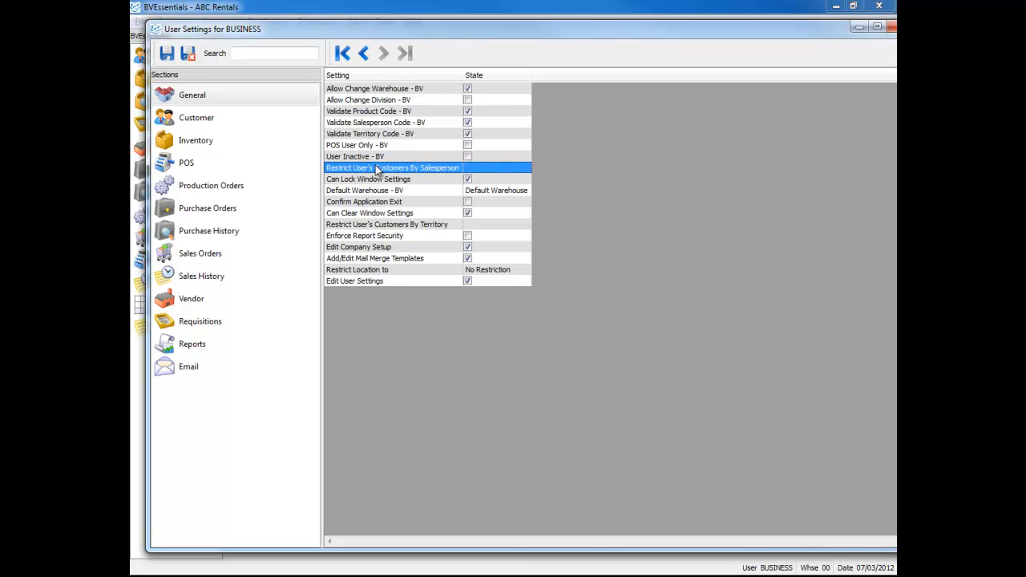
{"action": "left_click", "coordinate": [496, 169]}
{"action": "left_click", "coordinate": [526, 168]}
{"action": "left_click_drag", "start_coordinate": [687, 140], "coordinate": [535, 128]}
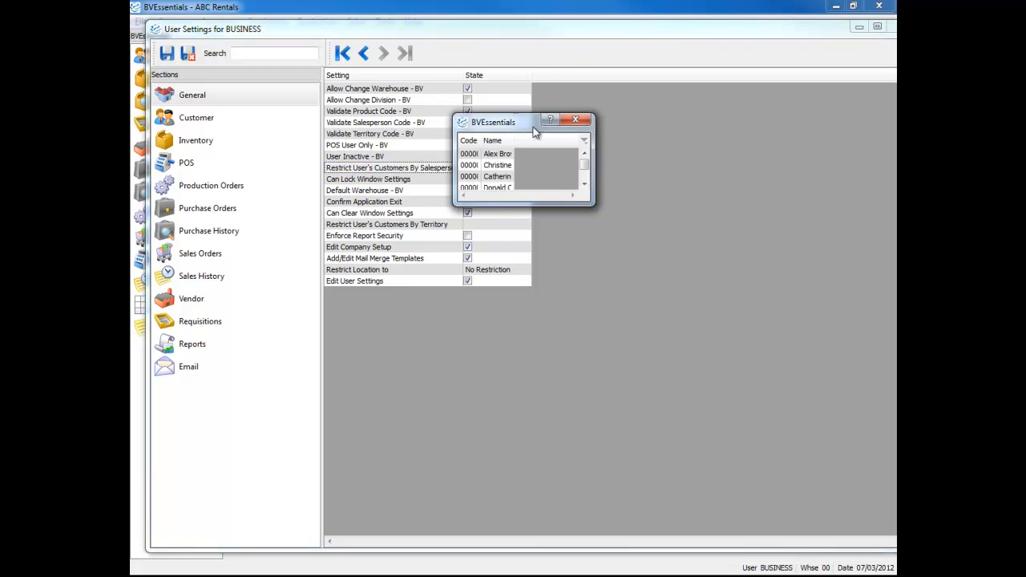
{"action": "double_click", "coordinate": [479, 153]}
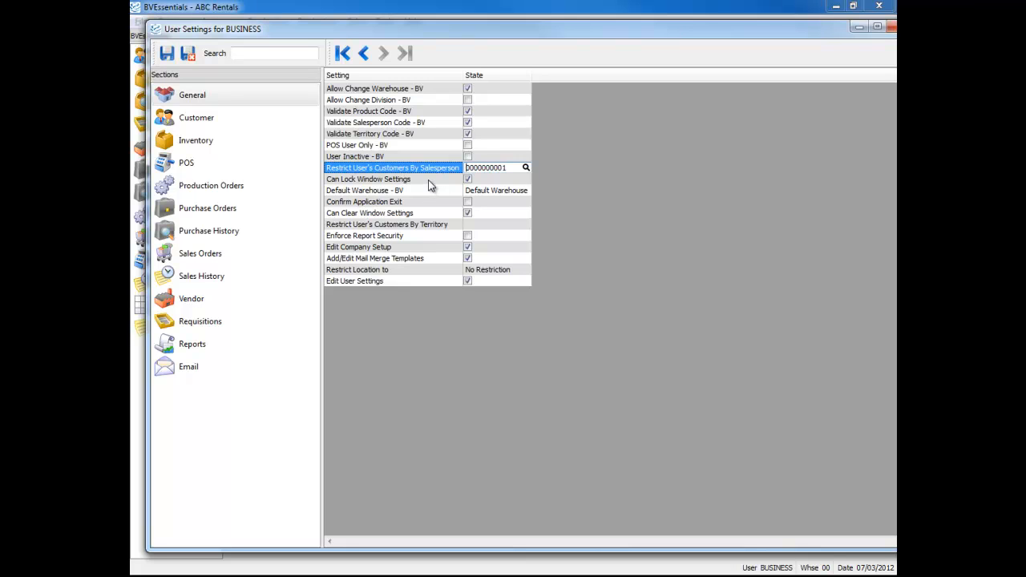
{"action": "left_click", "coordinate": [432, 180]}
{"action": "left_click", "coordinate": [432, 170]}
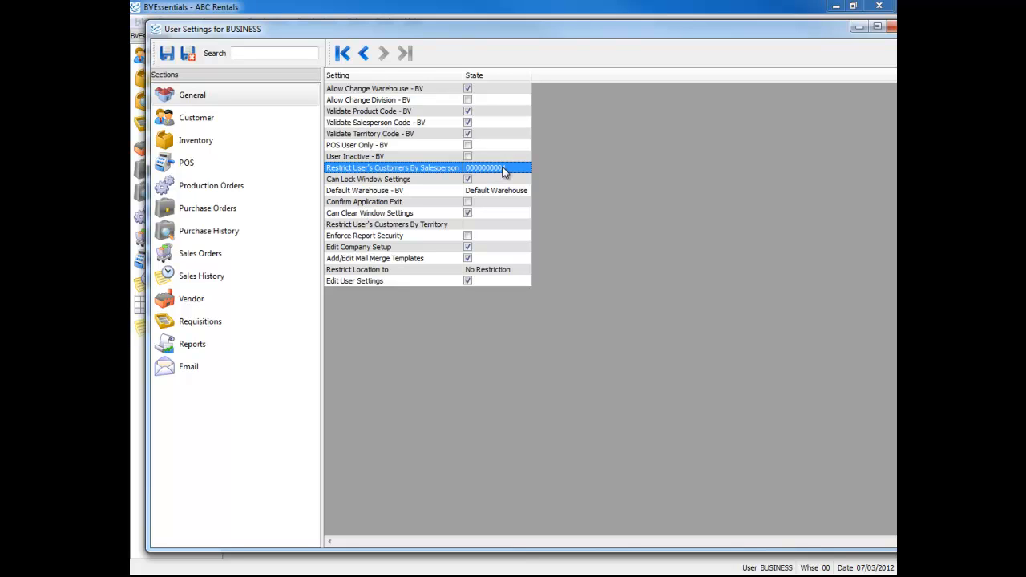
Step: Review the Can Lock Window Settings, Default Warehouse and Confirm Application Exit settings
{"action": "left_click", "coordinate": [407, 182]}
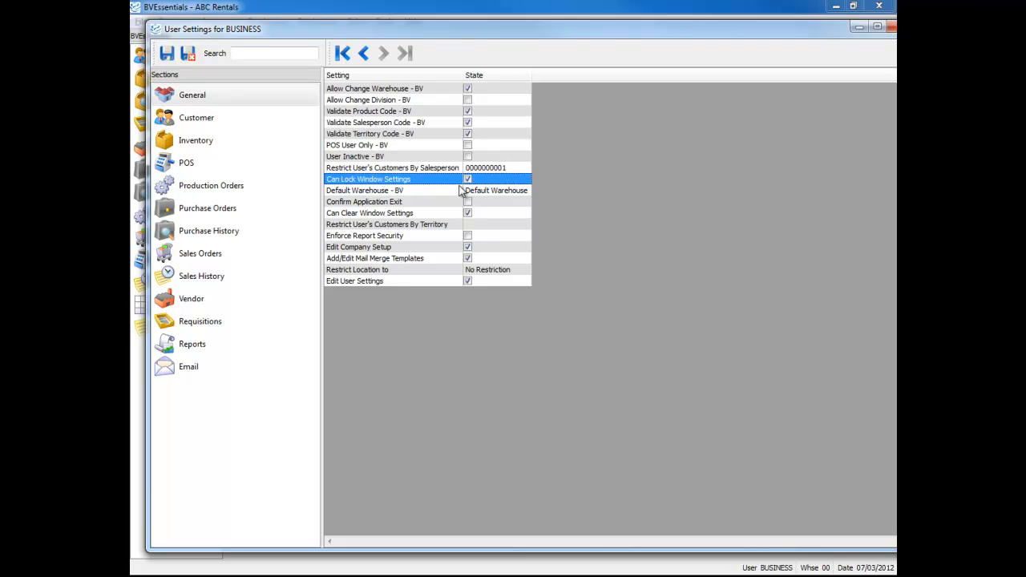
{"action": "left_click", "coordinate": [407, 195]}
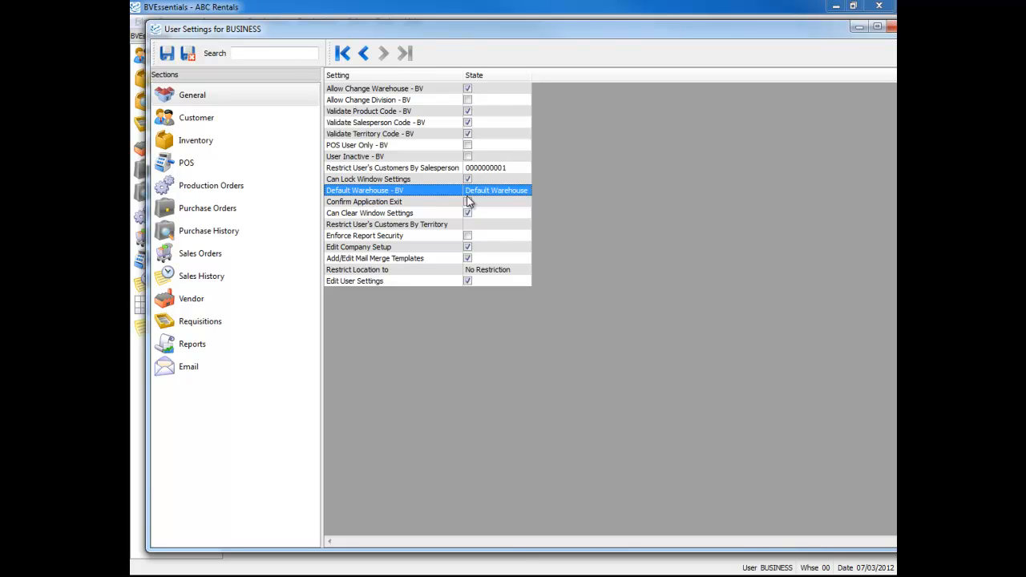
{"action": "left_click", "coordinate": [432, 202]}
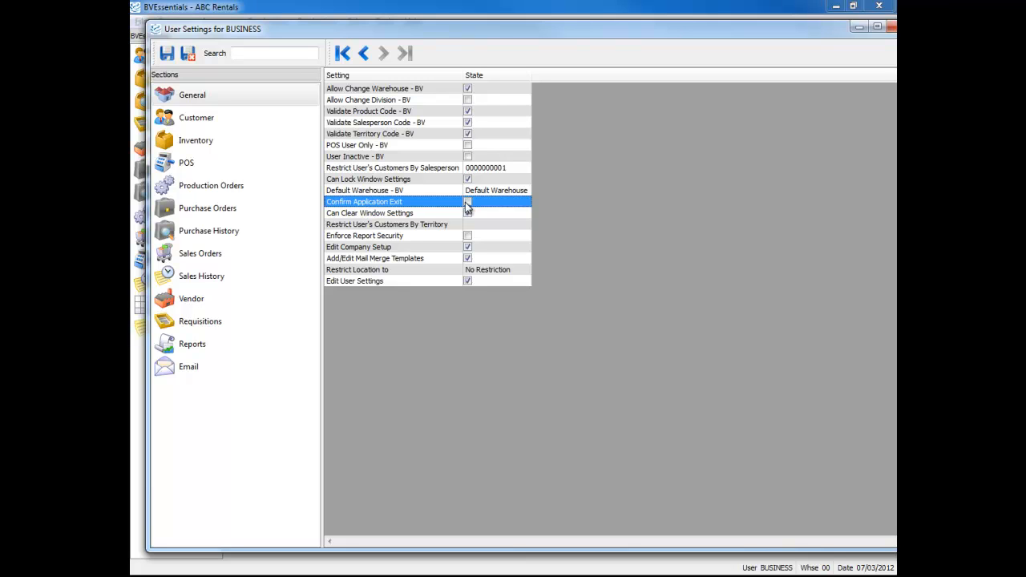
Step: Try switching Confirm Application Exit on and back off
{"action": "left_click", "coordinate": [467, 202]}
{"action": "left_click", "coordinate": [469, 203]}
{"action": "left_click", "coordinate": [469, 203]}
{"action": "left_click", "coordinate": [469, 203]}
Step: Compare Can Clear Window Settings with Can Lock Window Settings, and the territory customer restriction with the salesperson one
{"action": "left_click", "coordinate": [422, 215]}
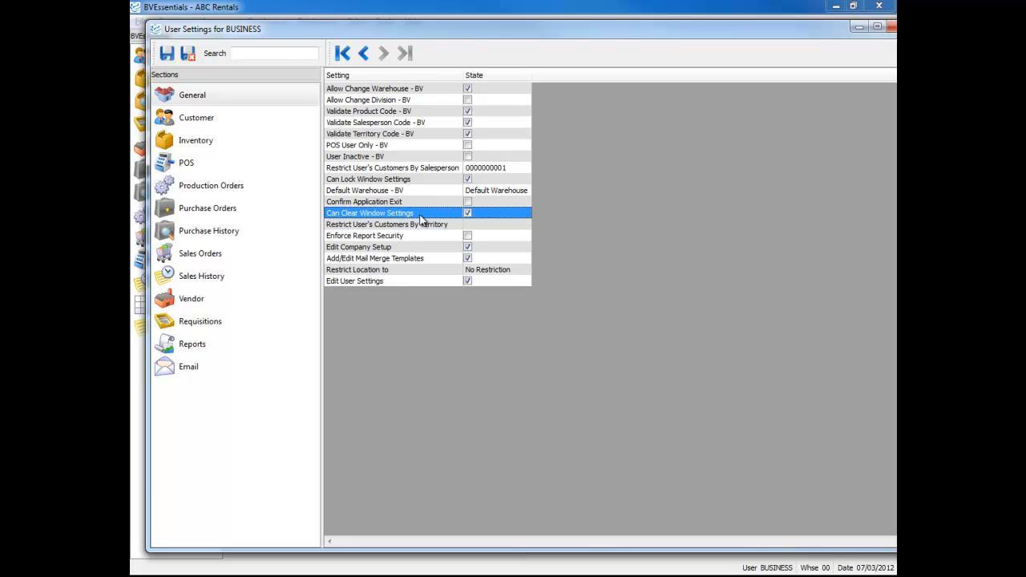
{"action": "left_click", "coordinate": [408, 181]}
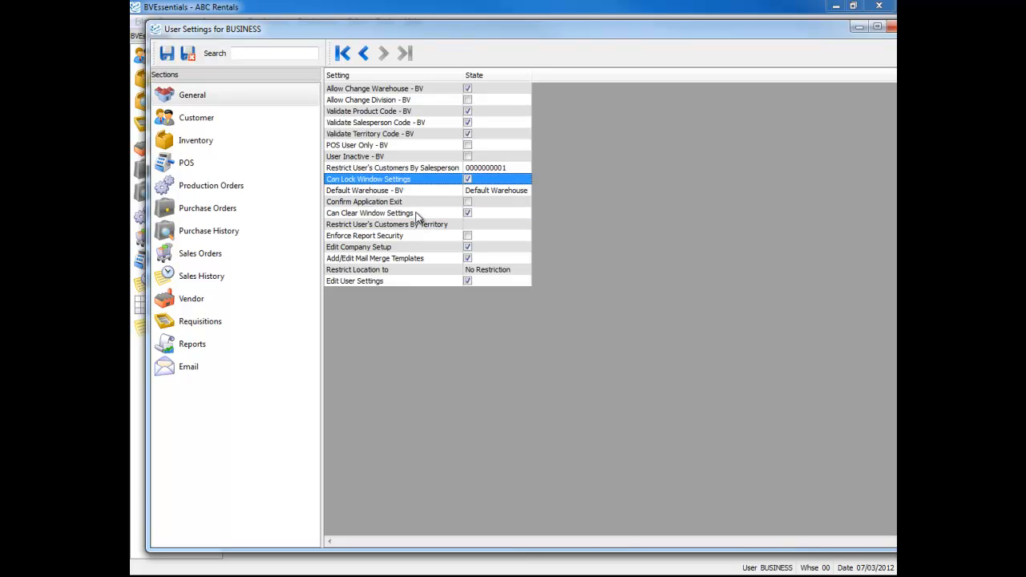
{"action": "left_click", "coordinate": [417, 215]}
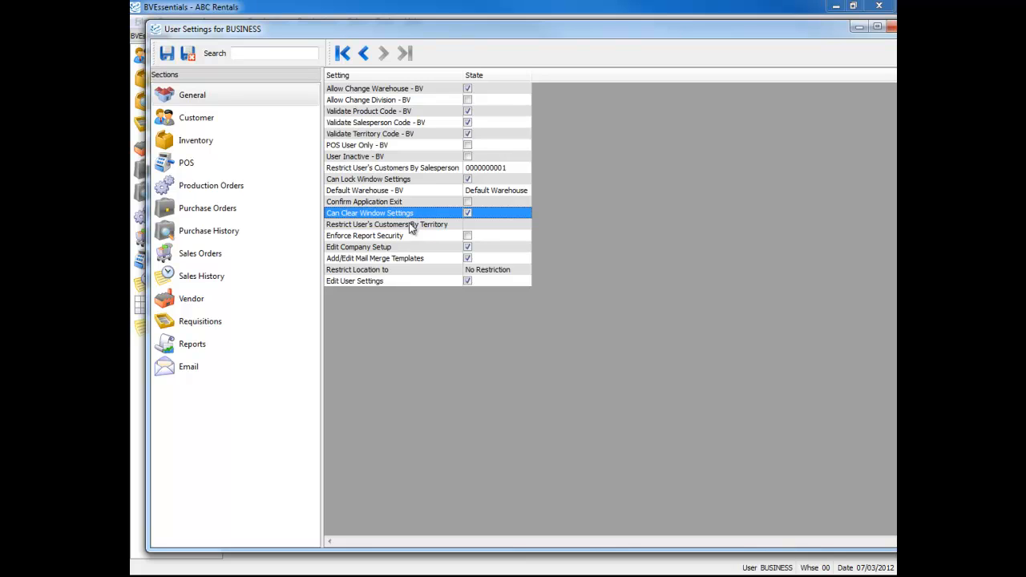
{"action": "left_click", "coordinate": [407, 226]}
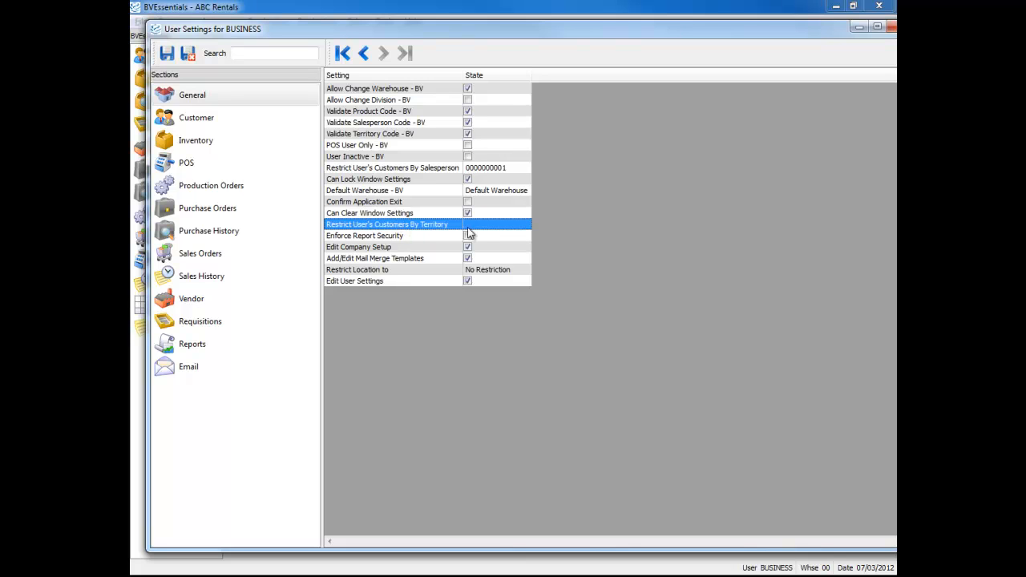
{"action": "left_click", "coordinate": [506, 168]}
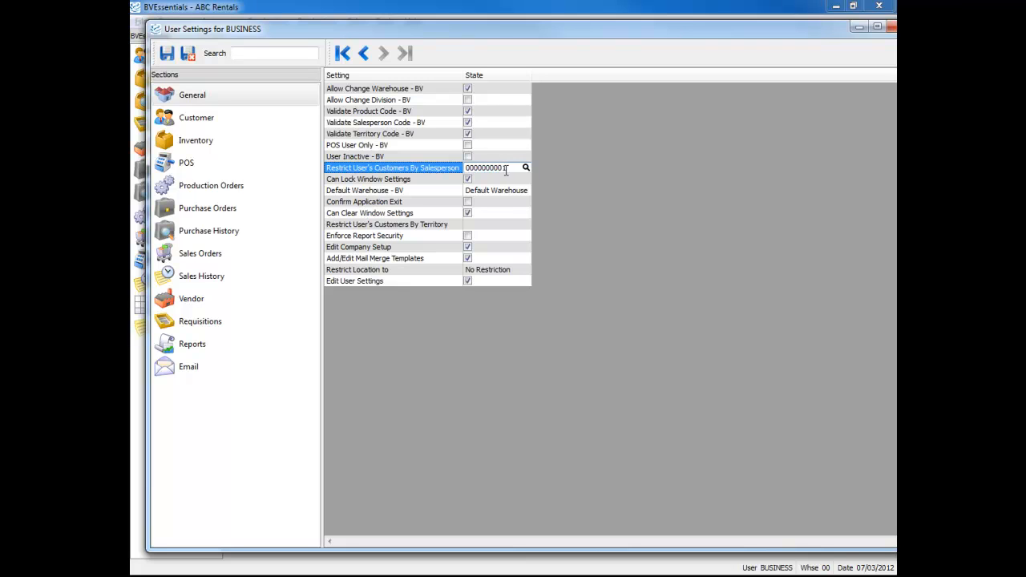
{"action": "left_click", "coordinate": [507, 224]}
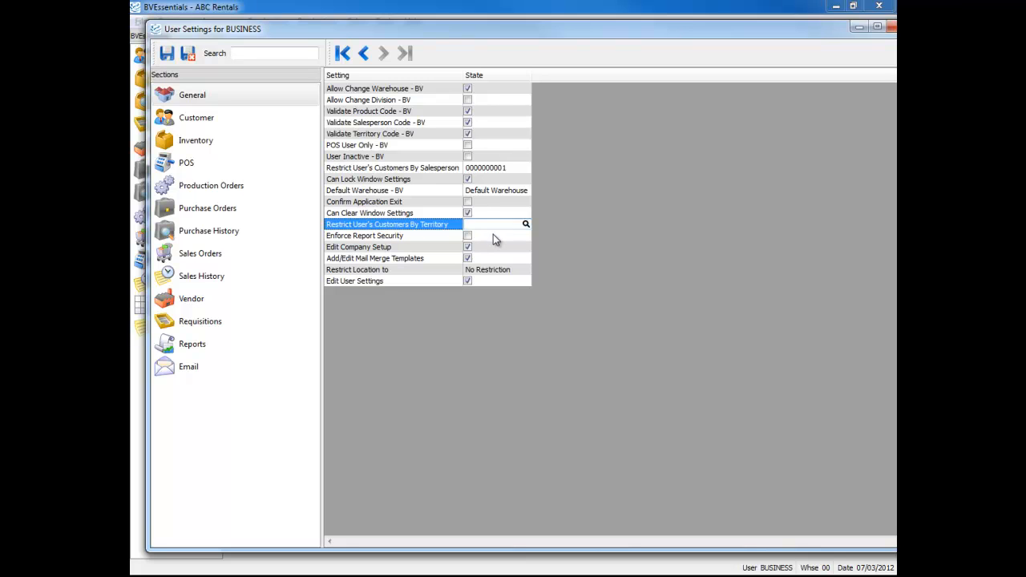
Step: Enable Enforce Report Security for the user
{"action": "left_click", "coordinate": [494, 236]}
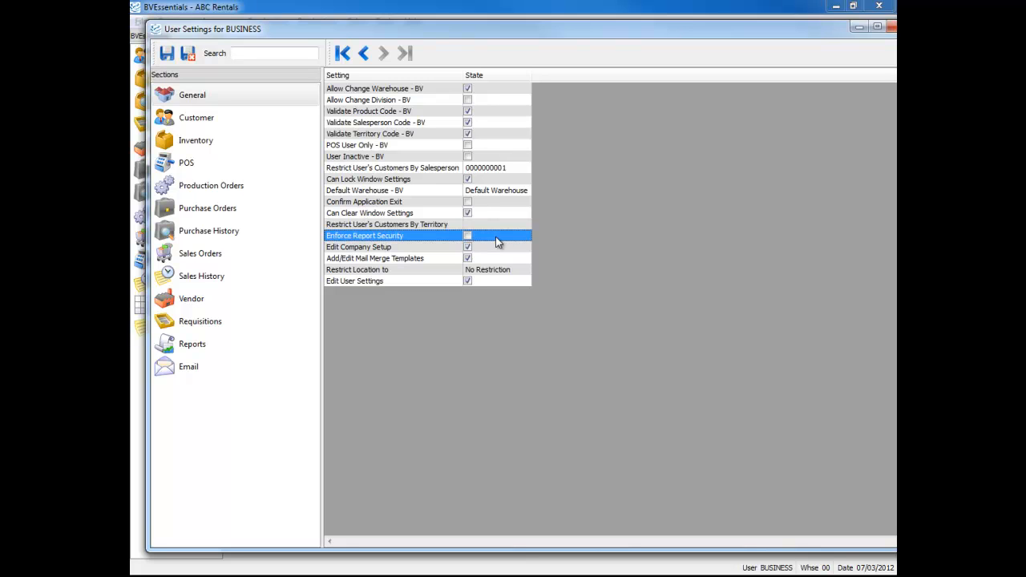
{"action": "left_click", "coordinate": [468, 237]}
{"action": "left_click", "coordinate": [468, 236]}
{"action": "left_click", "coordinate": [469, 237]}
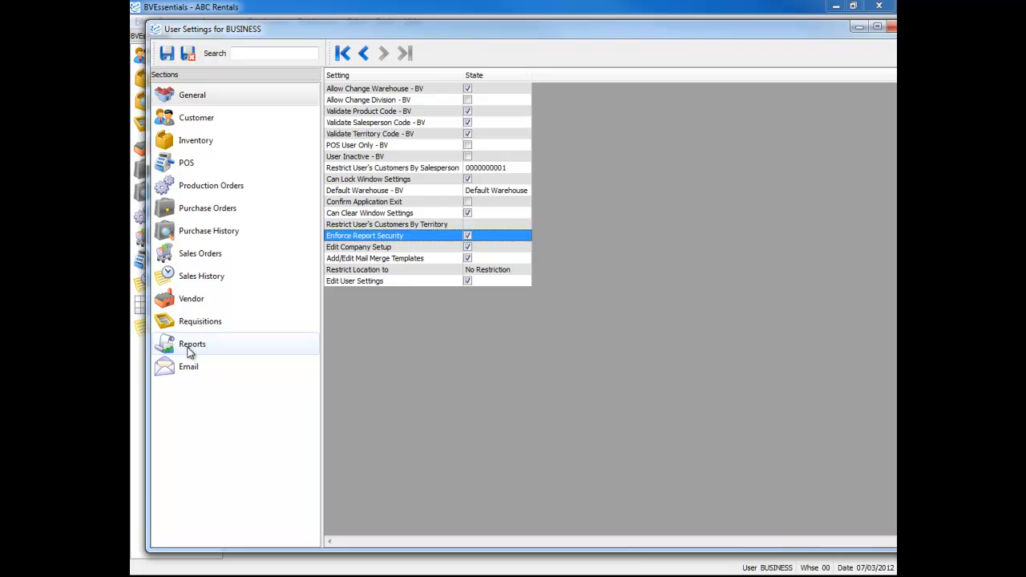
Step: Review the Edit Company Setup, Add/Edit Mail Merge Templates, Restrict Location to and Edit User Settings options
{"action": "left_click", "coordinate": [497, 249]}
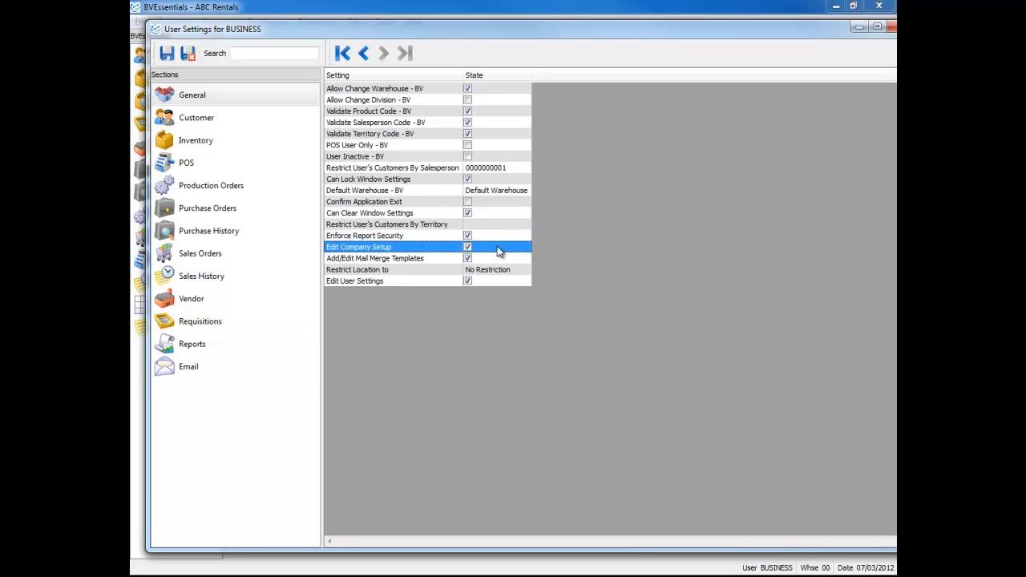
{"action": "left_click", "coordinate": [490, 260]}
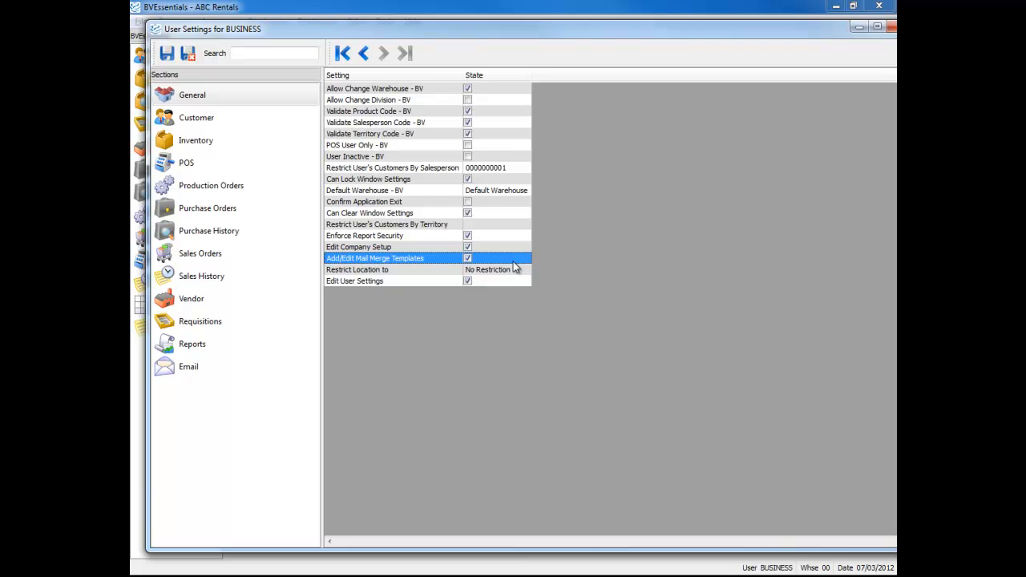
{"action": "left_click", "coordinate": [426, 271]}
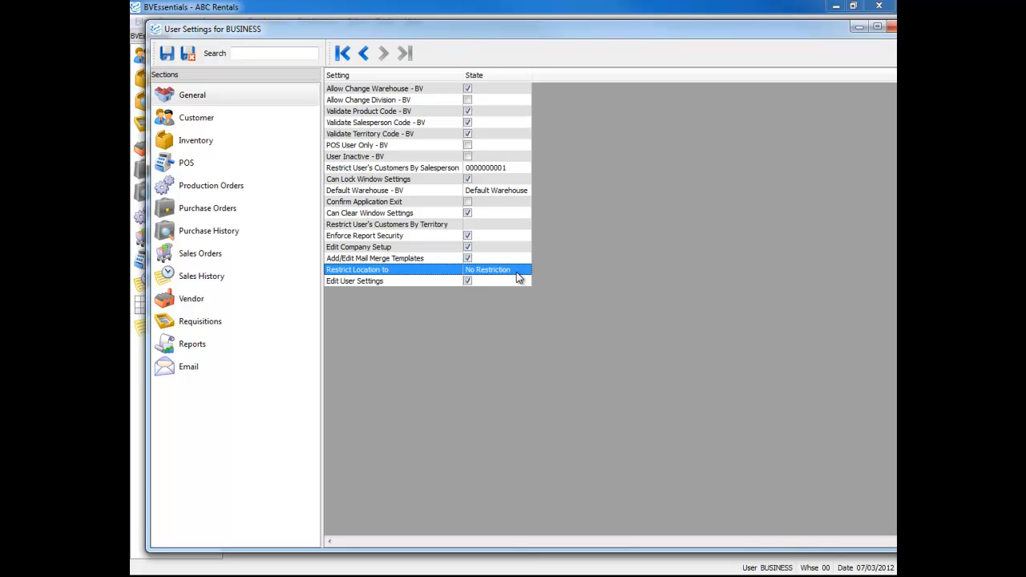
{"action": "left_click", "coordinate": [440, 282]}
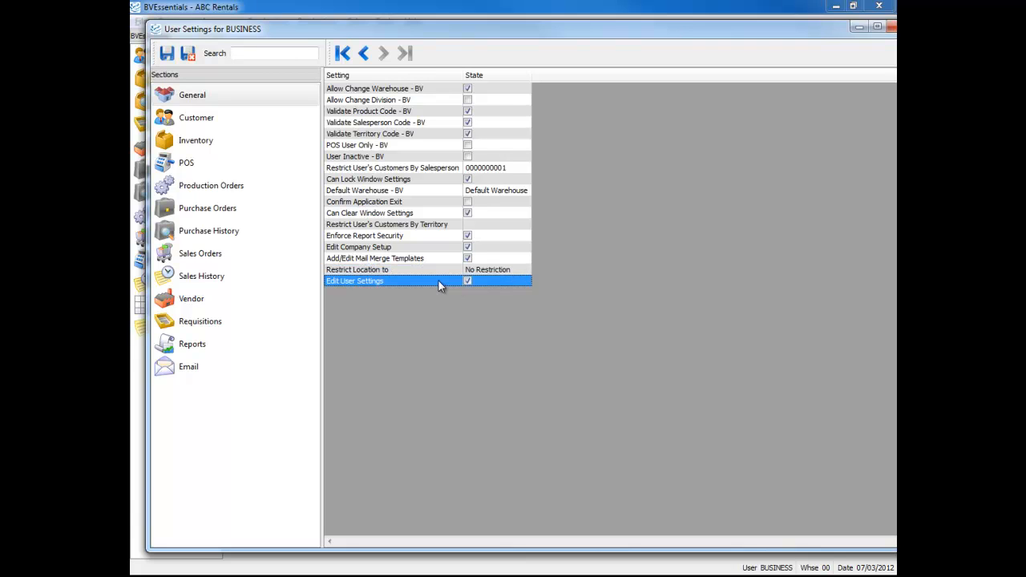